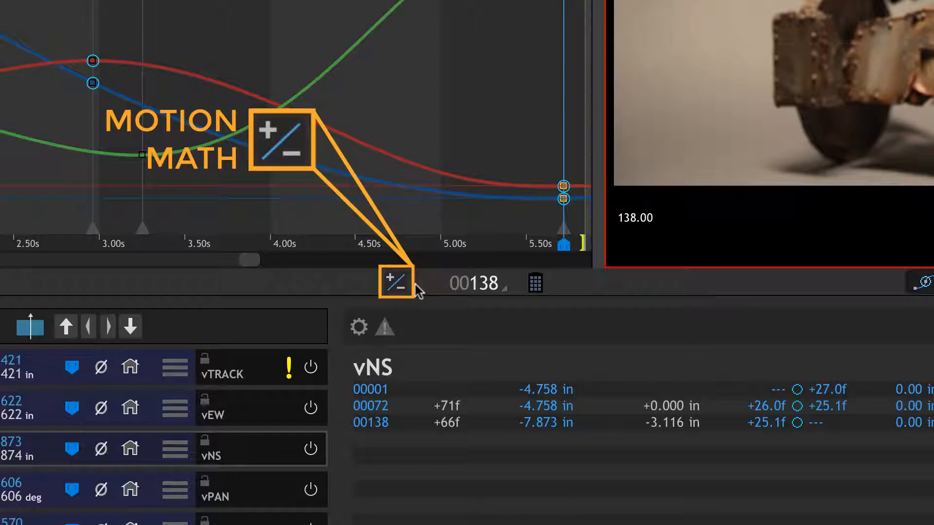
Open temporal Motion Math, limit it to all keyframes on the vPAN axis, and set the time scale to 50%
click(397, 283)
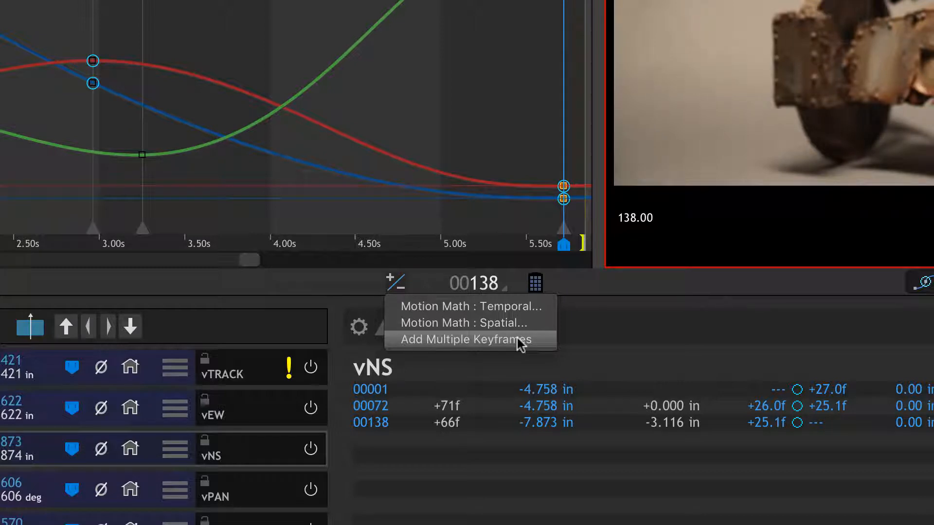
click(505, 307)
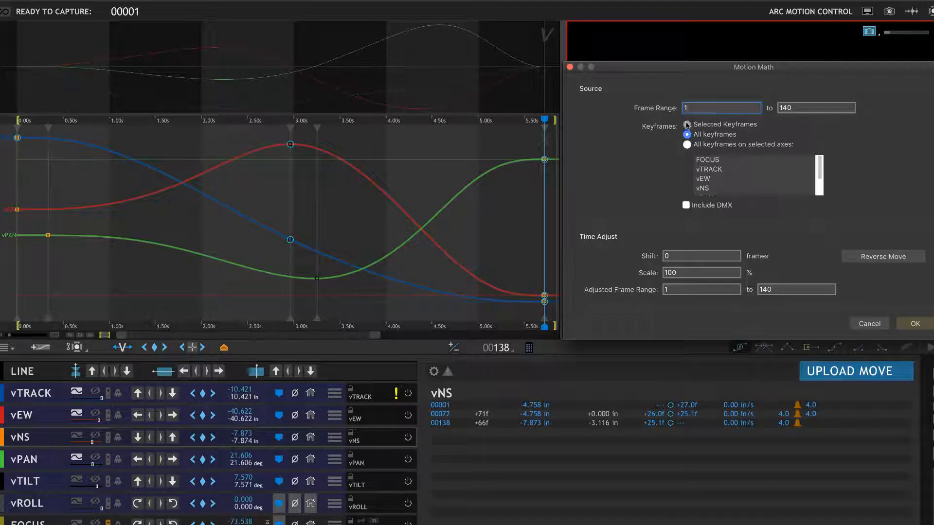
click(687, 145)
drag(820, 173, 820, 187)
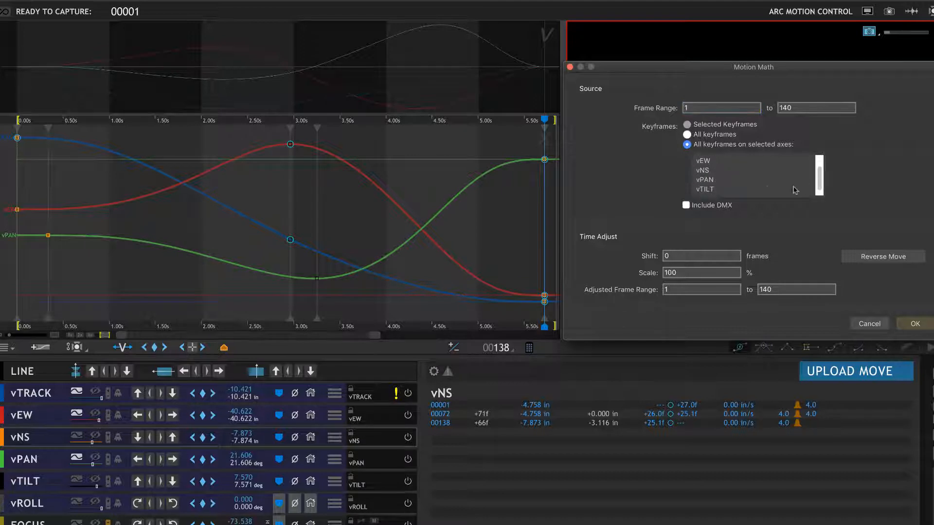
click(723, 184)
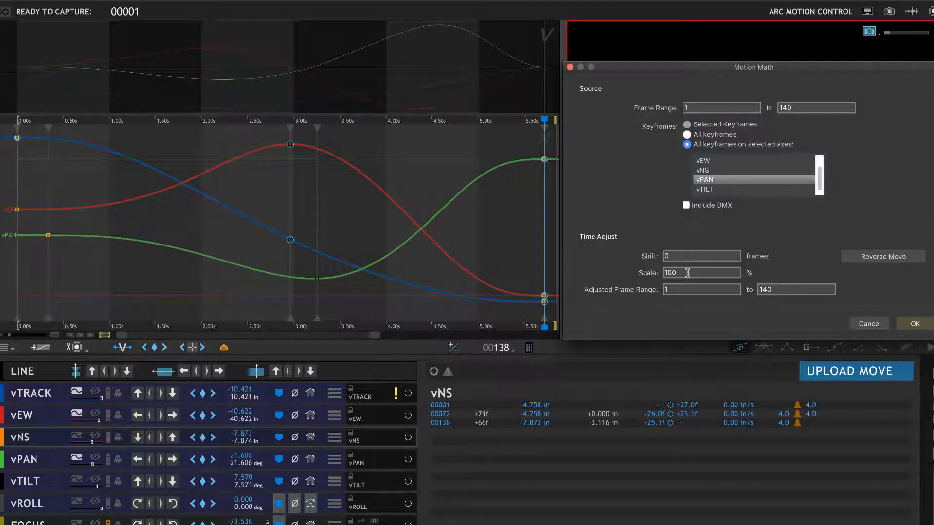
drag(687, 274, 656, 275)
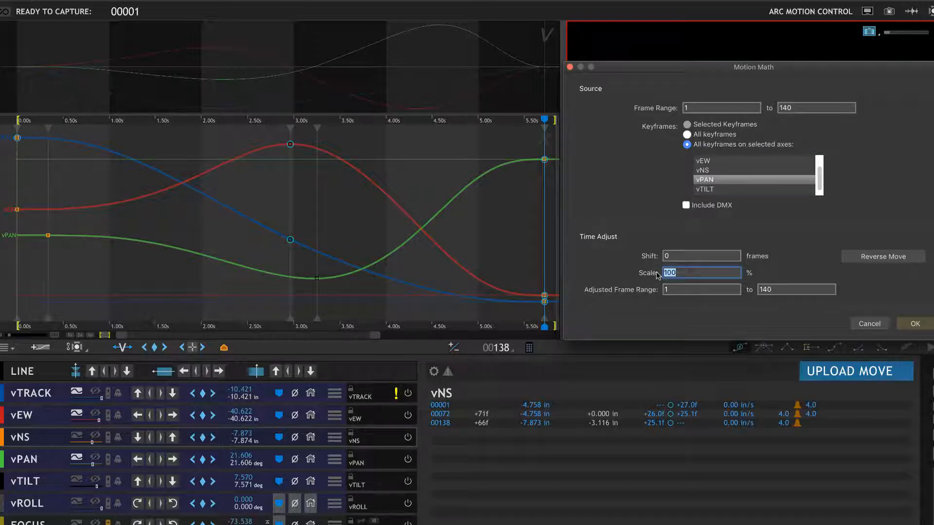
text(50)
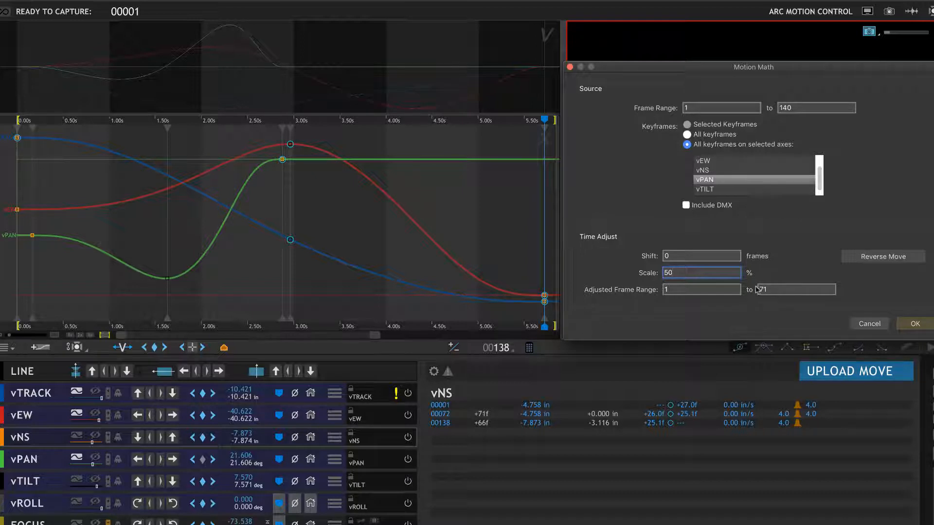
Try a 25% time scale on the vPAN keyframes, set the scale back to 100%, and accept
drag(708, 273, 654, 274)
text(25)
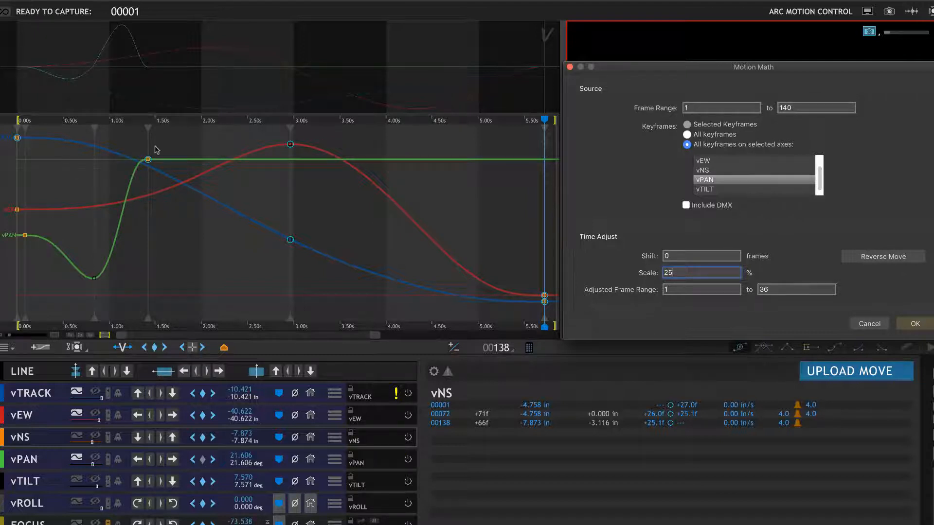
drag(684, 273, 659, 277)
text(100)
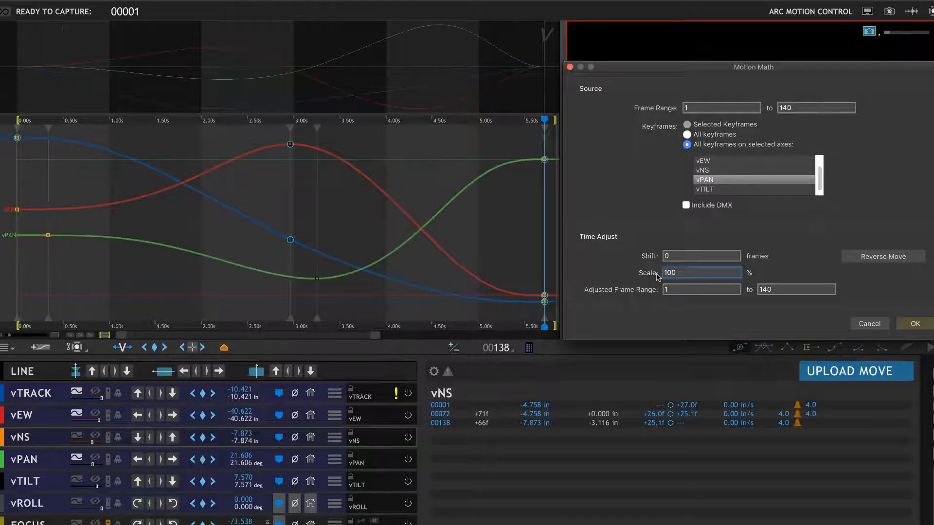
click(914, 324)
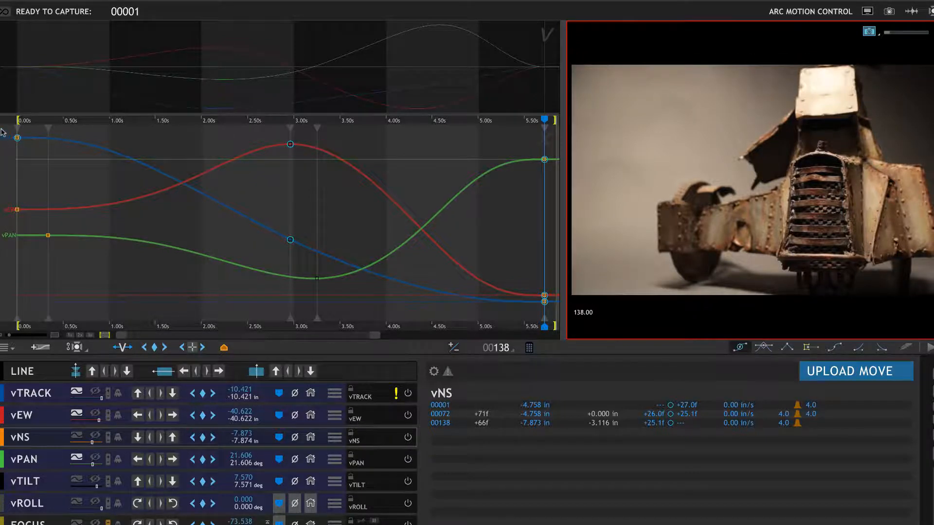
Select and deselect the keyframes of the visible curves, and turn off the individual curve display for vEW, vTRACK and vPAN
drag(2, 129, 547, 315)
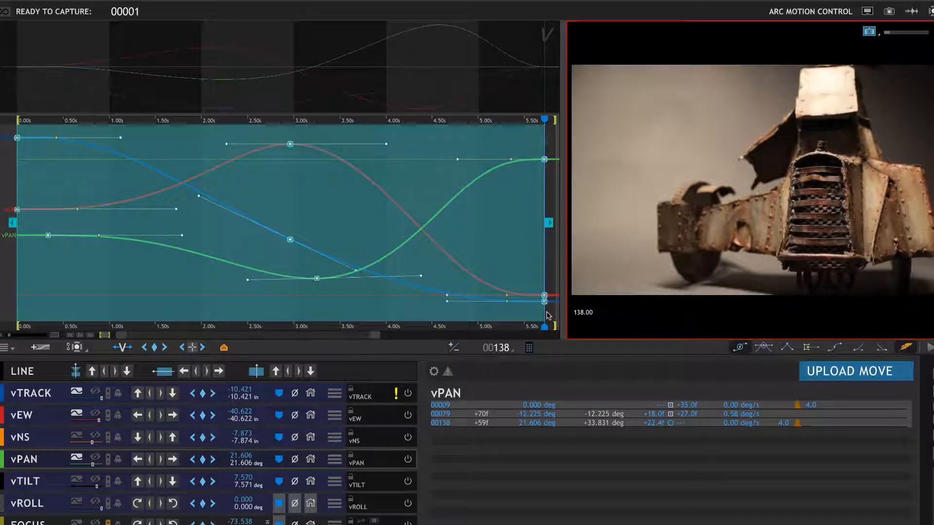
click(551, 276)
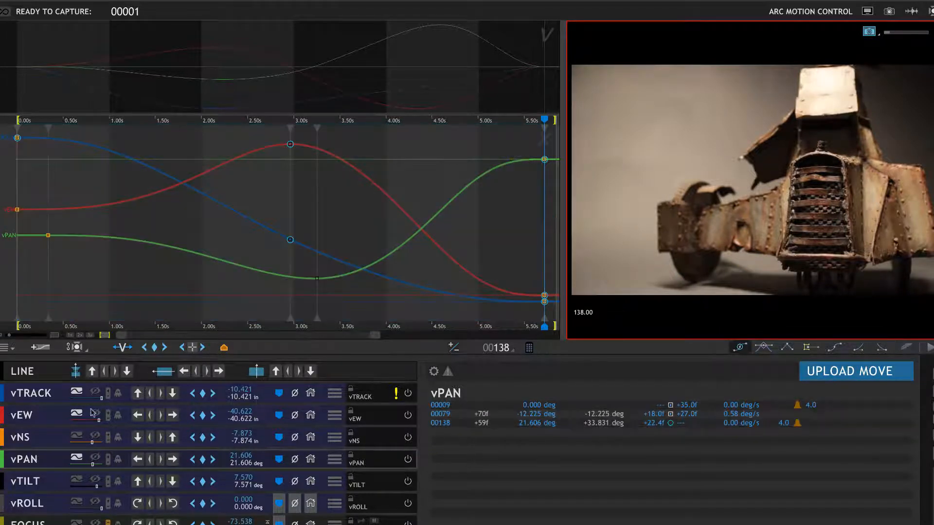
click(77, 414)
click(76, 393)
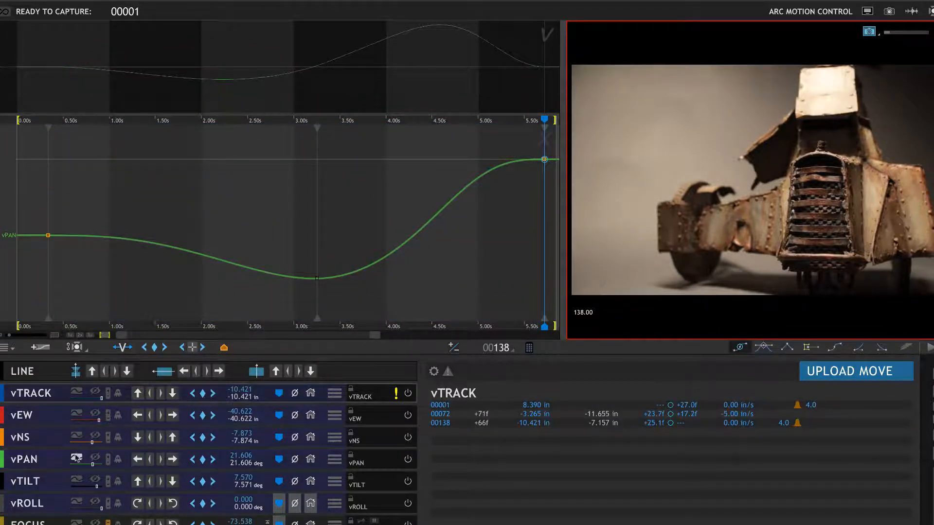
click(77, 458)
Select all keyframes on every axis, try compressing the move to about 49% by its end handle, restore its length, and deselect
drag(4, 126, 531, 332)
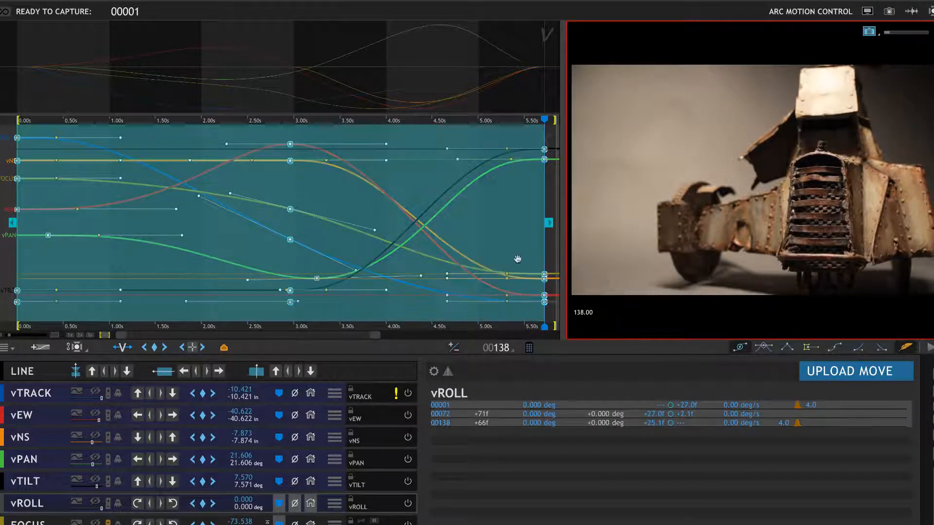
drag(549, 222, 286, 233)
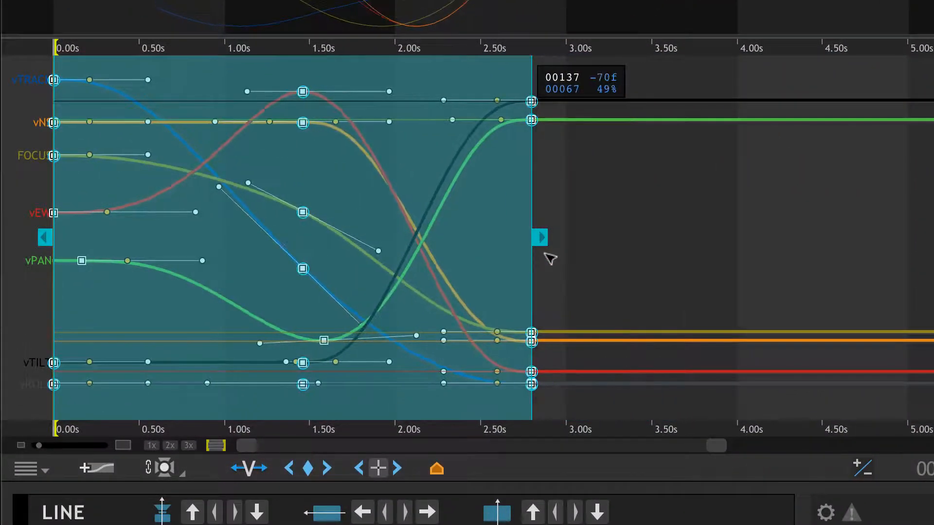
drag(545, 253, 522, 241)
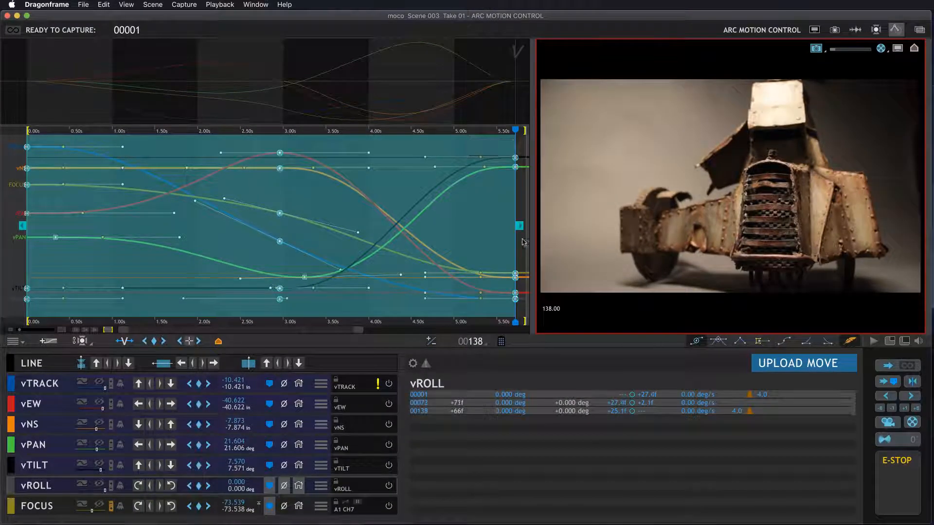
click(521, 240)
Display only the vPAN curve, select all its keyframes, and try time-scaling them with the end handle
click(83, 442)
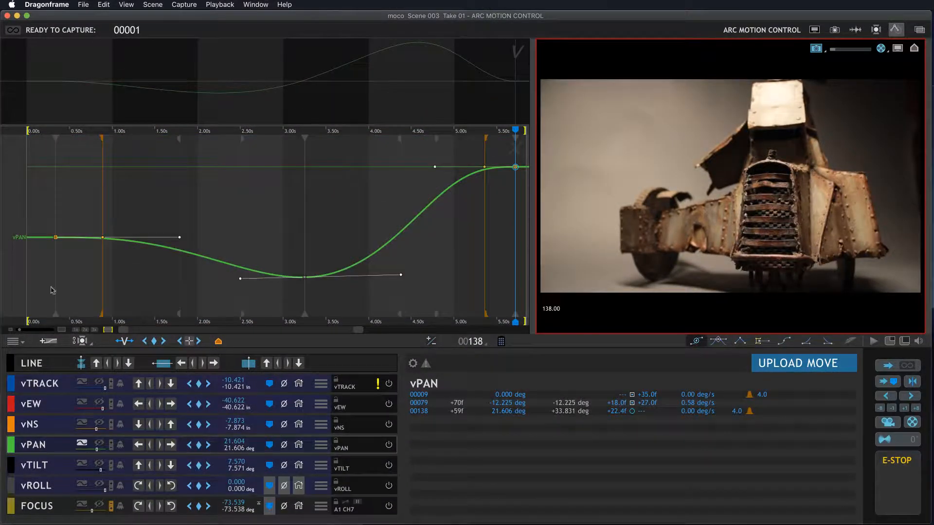
drag(19, 142, 525, 311)
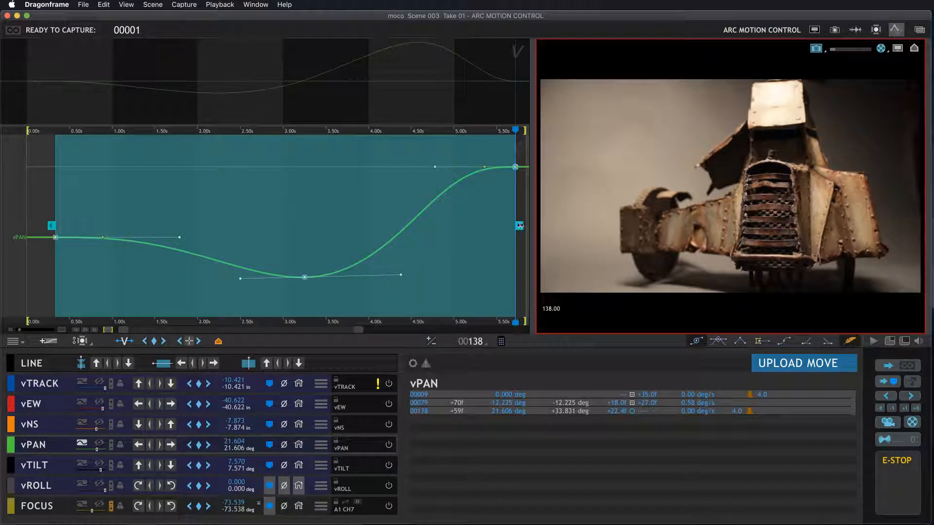
drag(520, 225, 522, 244)
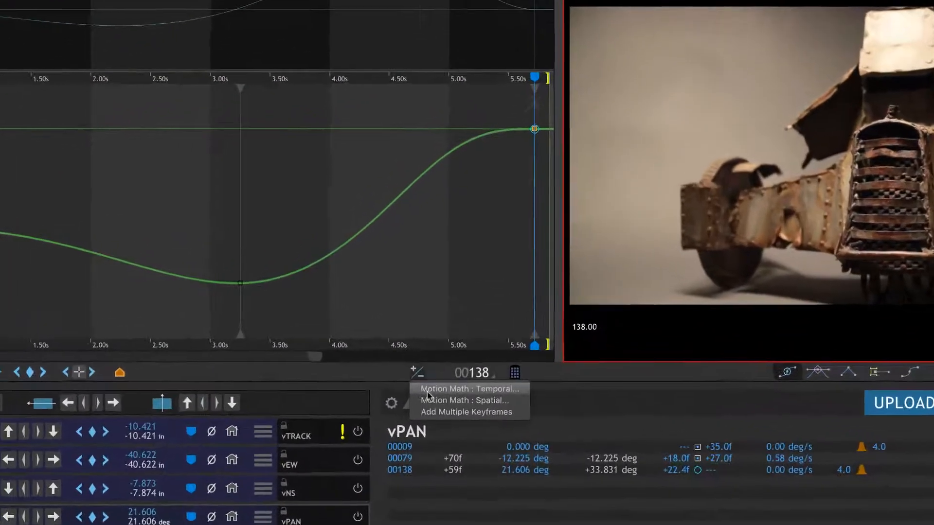
Try reversing the move on the vPAN axis only with temporal Motion Math, and cancel the change
click(438, 354)
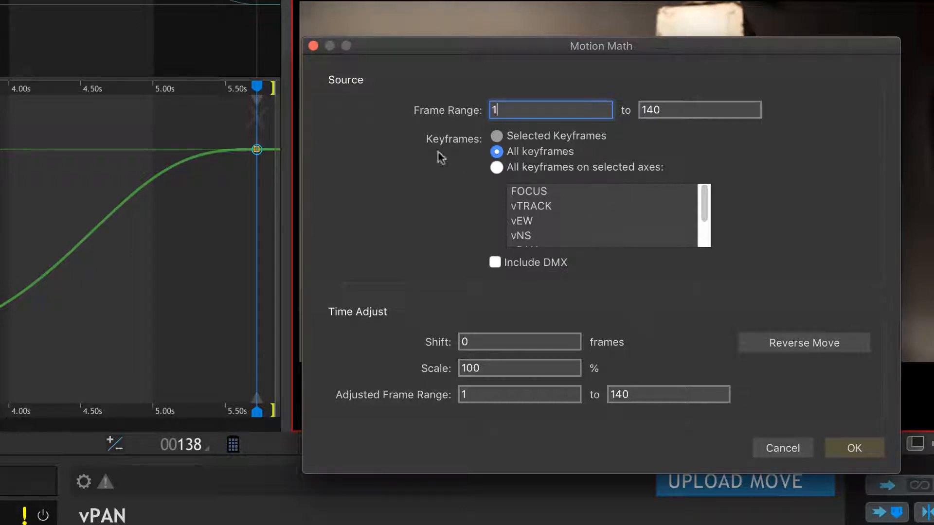
click(496, 167)
drag(696, 207, 697, 223)
click(584, 225)
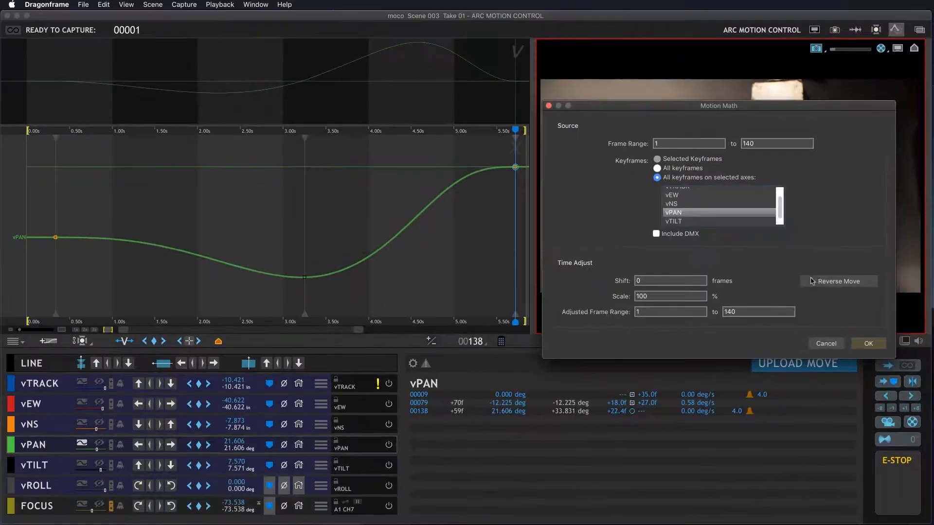
click(806, 305)
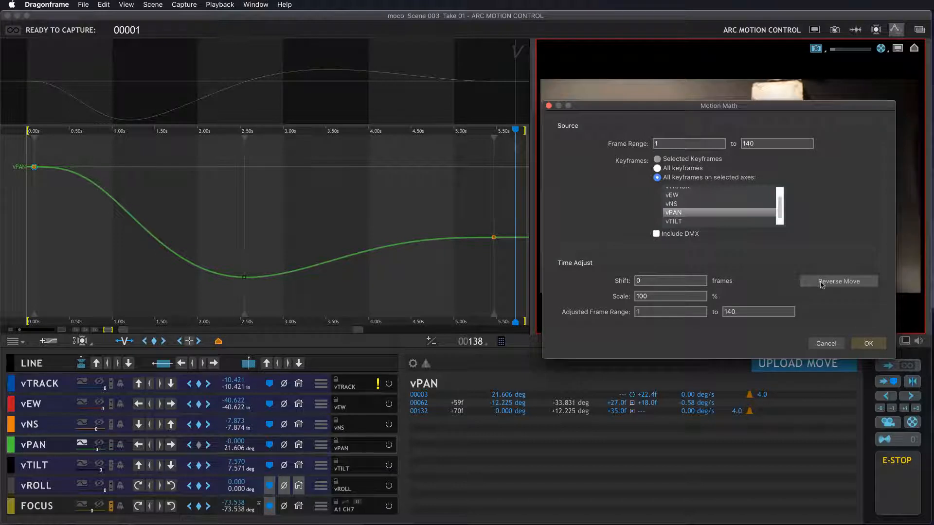
click(829, 345)
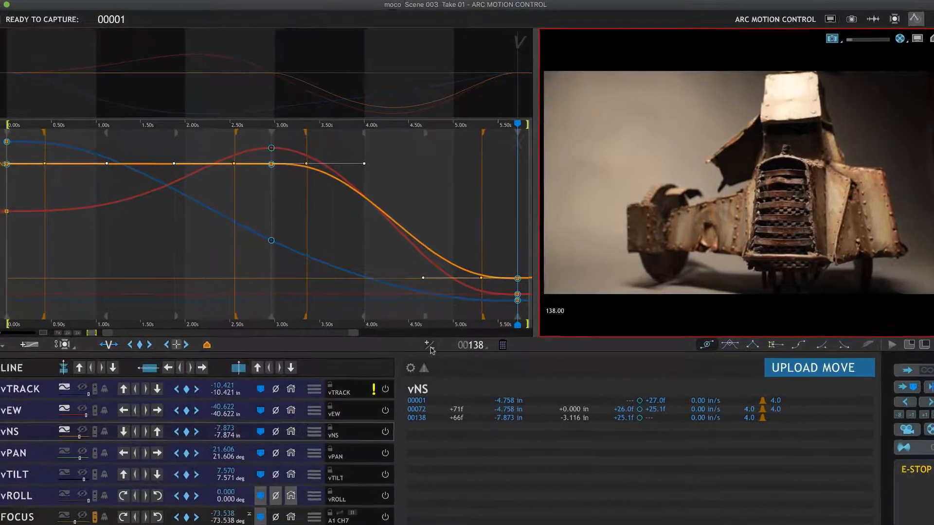
Scale the move spatially to 50% for all keyframes with Motion Math, pinned at its start position
click(431, 342)
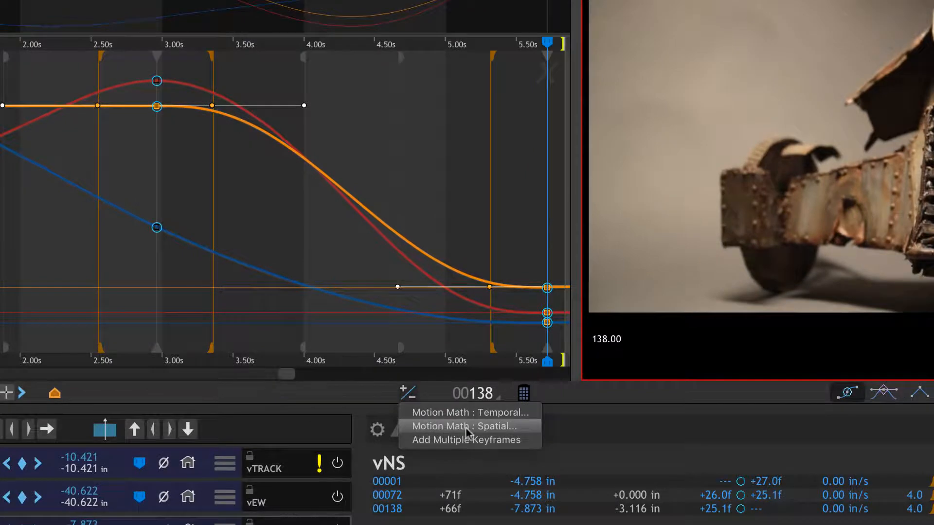
click(466, 427)
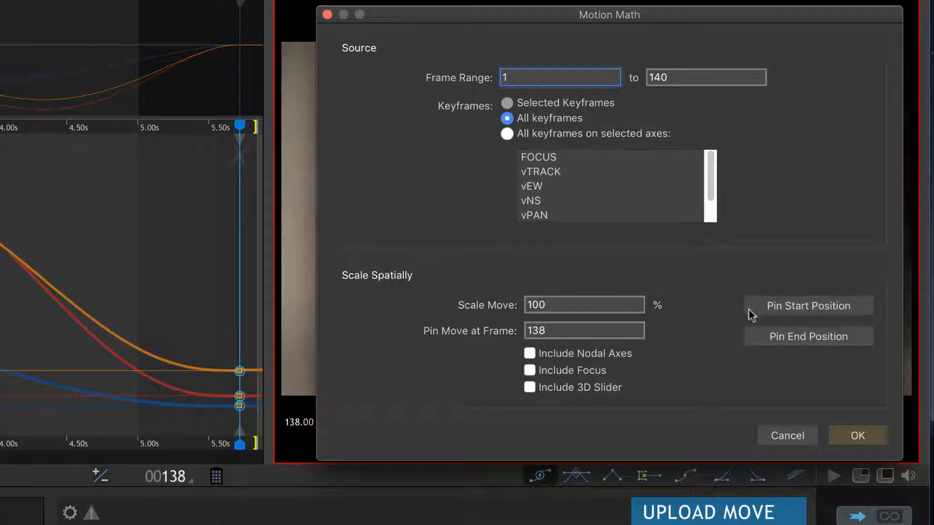
click(816, 311)
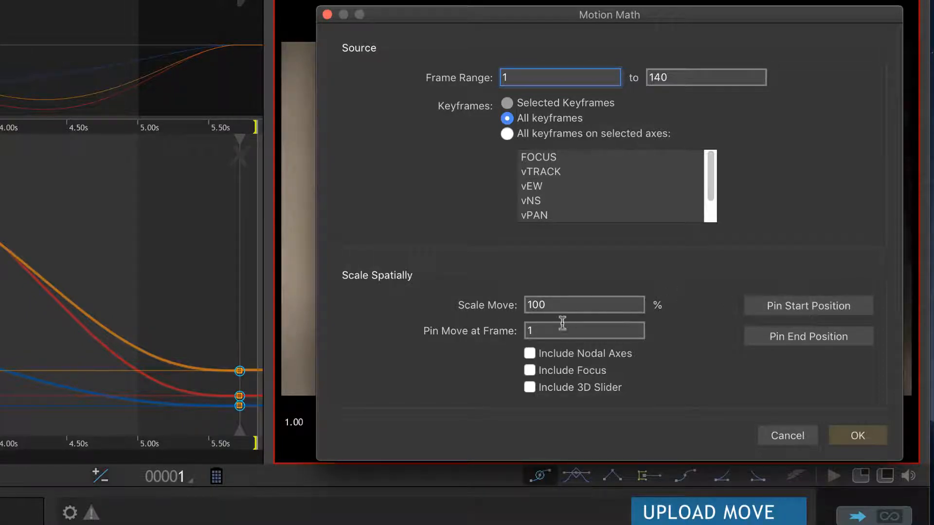
double_click(557, 302)
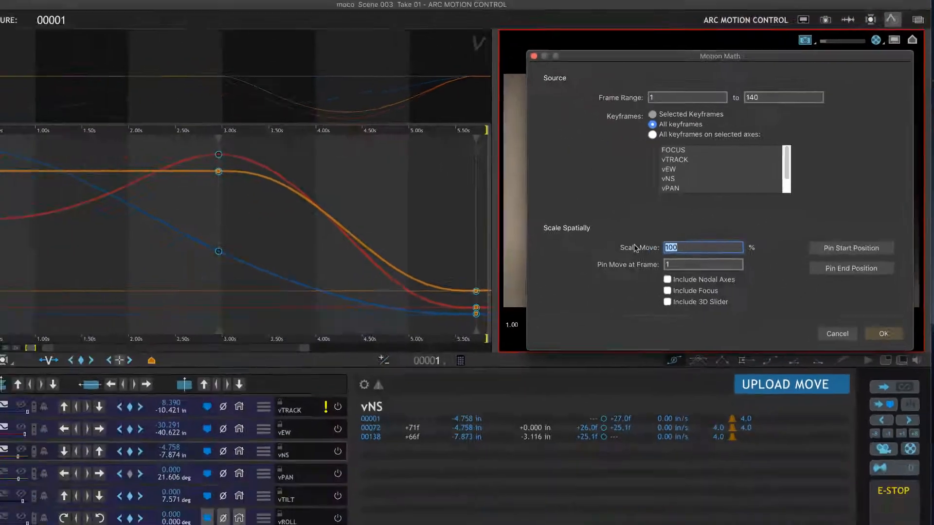
text(5)
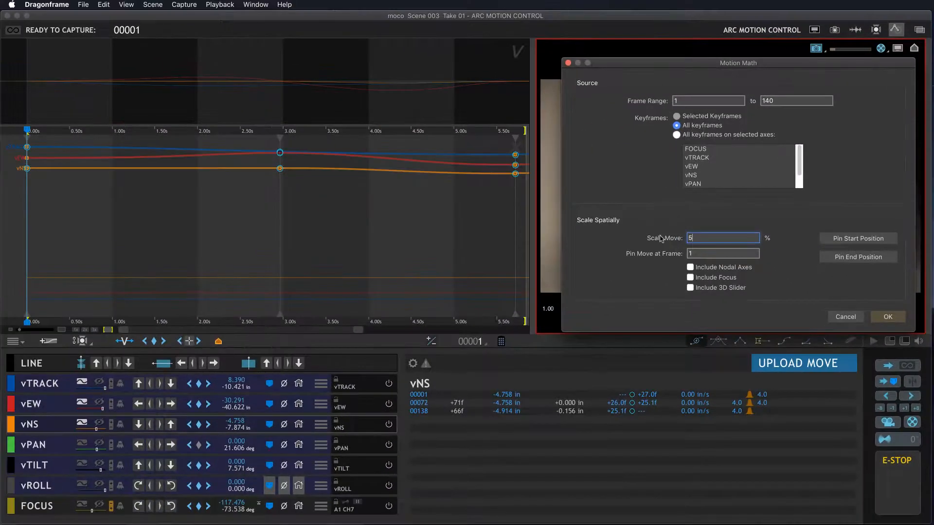
text(0)
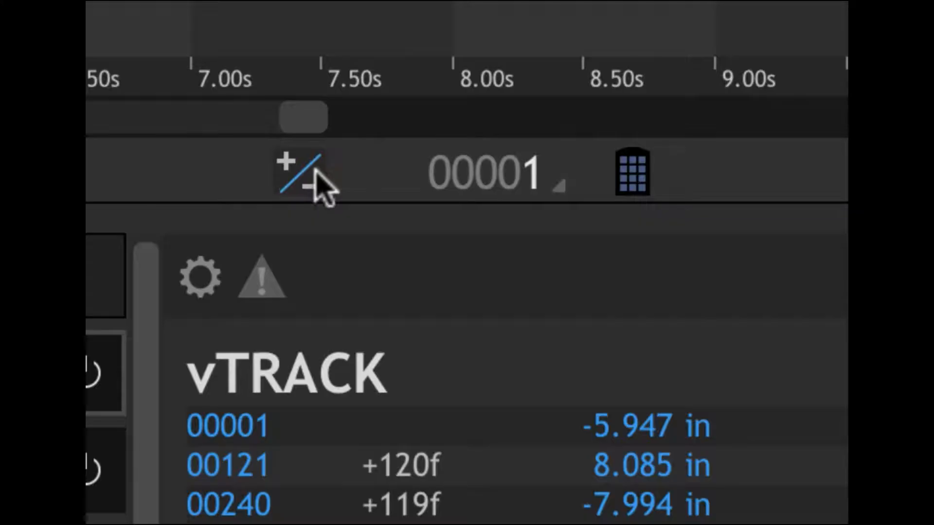
Scale the vTRACK example move spatially to 50%, pinned at frame 1, and translate the move to the current position
click(311, 167)
click(388, 272)
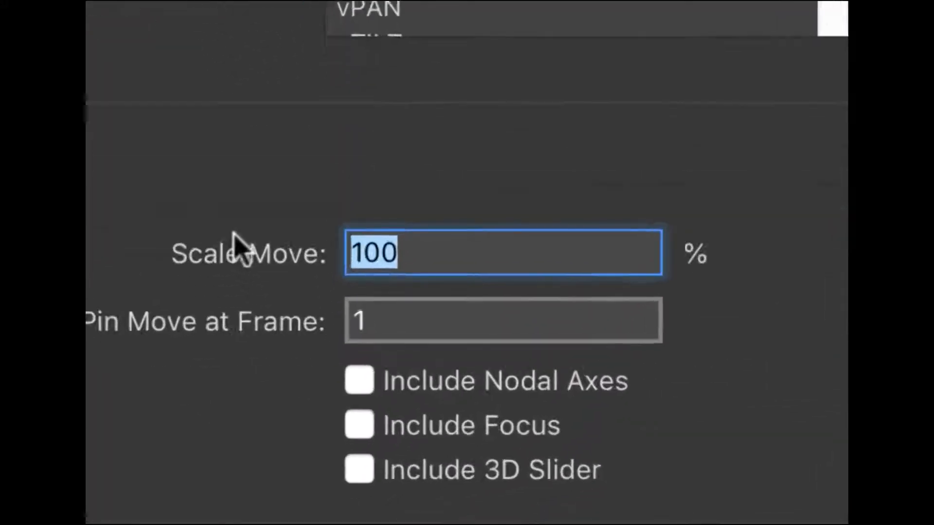
text(50)
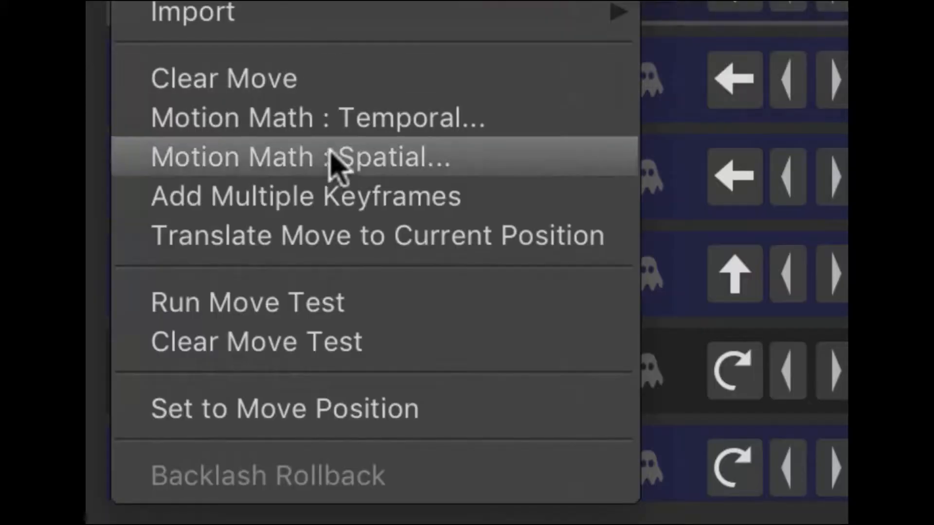
click(587, 254)
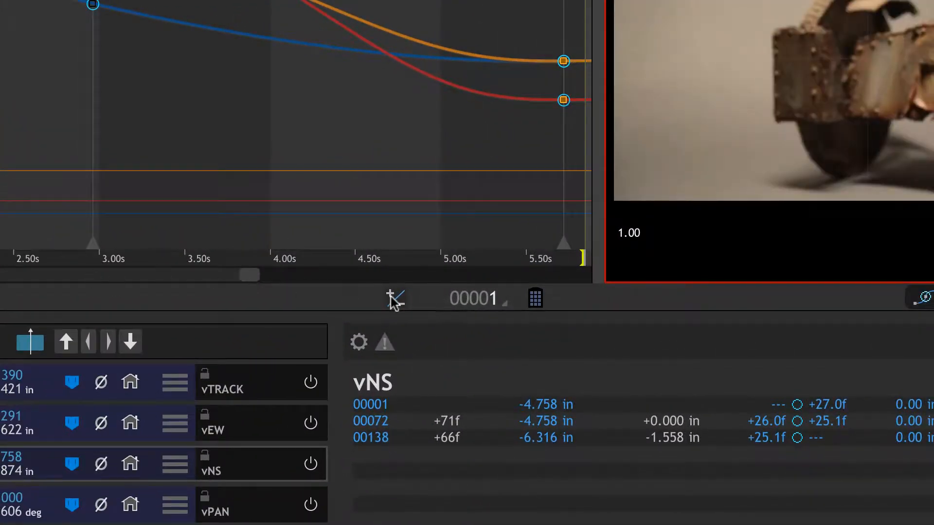
Open Add Multiple Keyframes and set a keyframe drop every 1 frame over the range 1 to 140
click(392, 297)
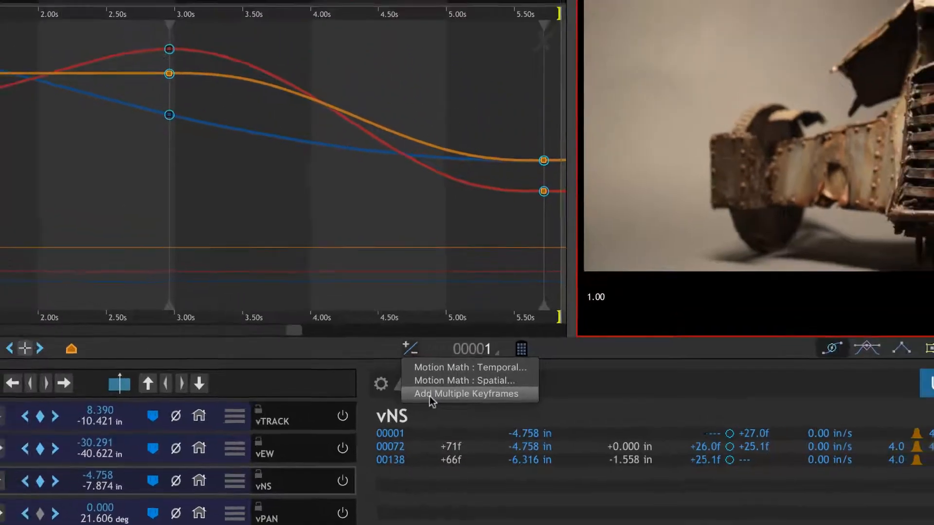
click(419, 354)
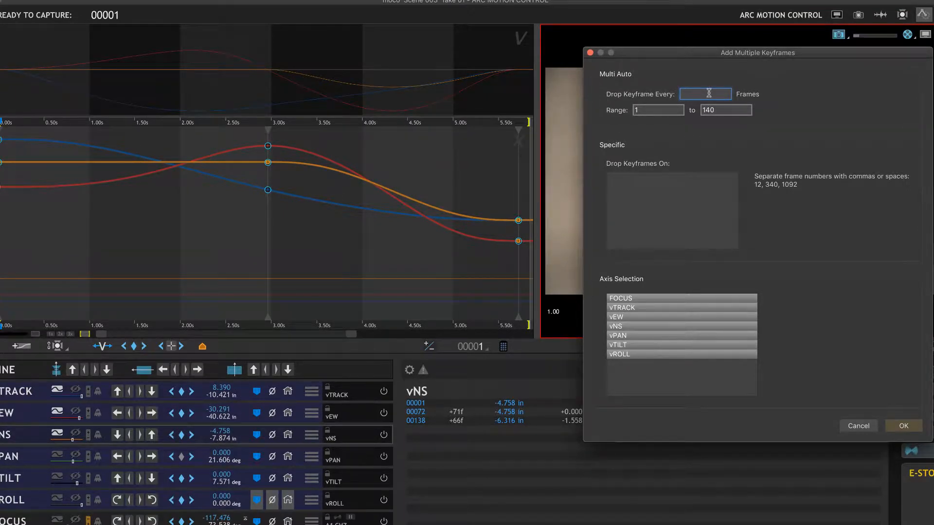
text(1)
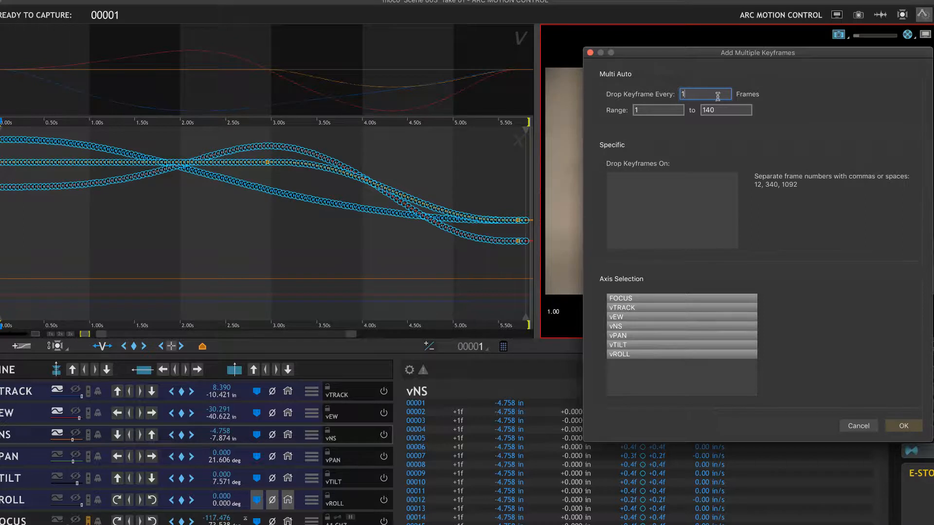
Limit the axis selection for the added keyframes to vNS by deselecting all the other axes
super+click(662, 355)
super+click(659, 344)
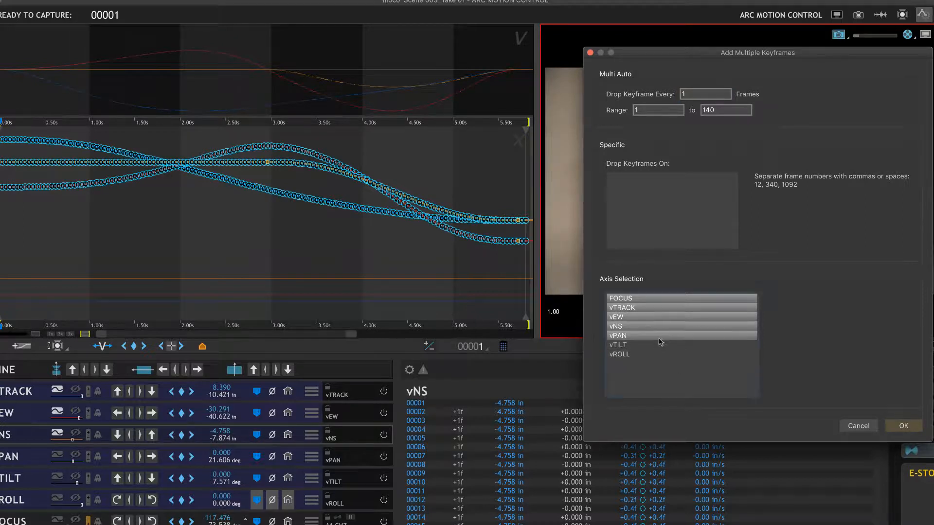
super+click(658, 336)
super+click(656, 318)
super+click(655, 308)
super+click(657, 299)
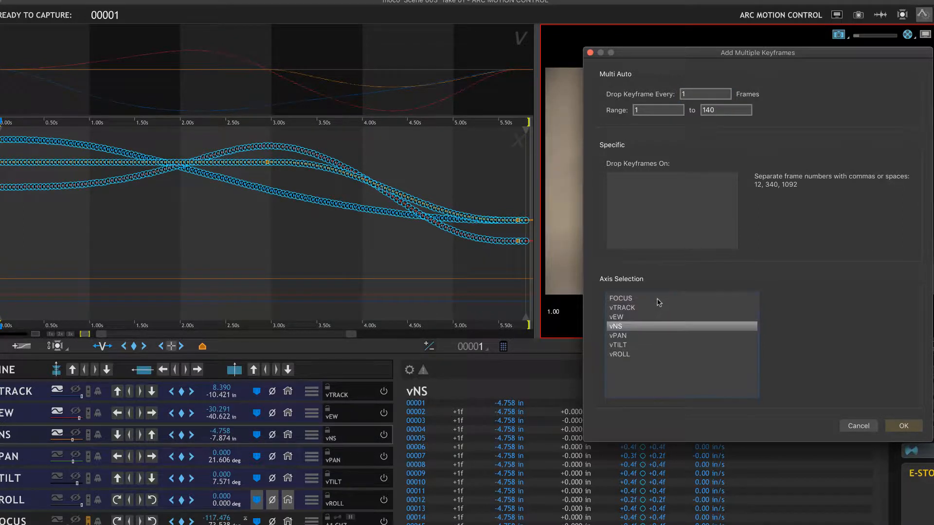
super+click(657, 326)
super+click(655, 325)
Set the keyframe drop interval for the vNS axis to every 5 frames
click(693, 94)
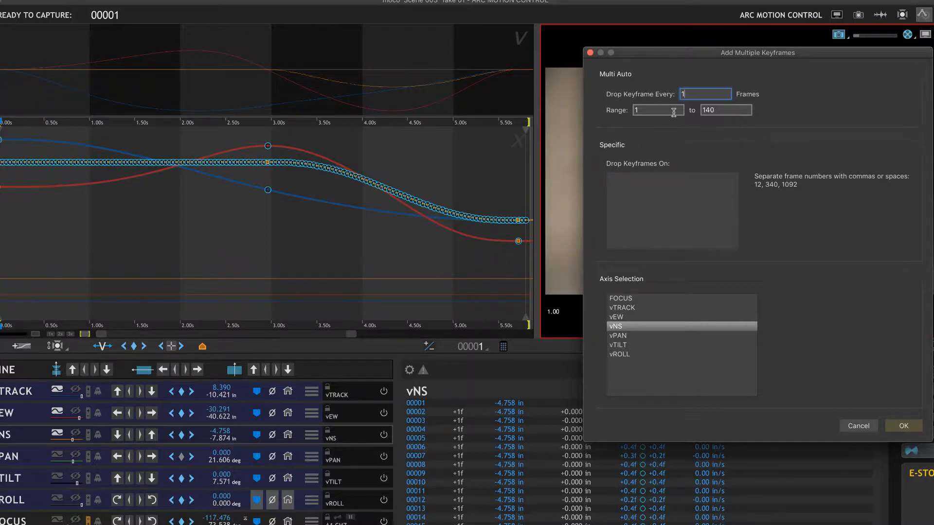
drag(695, 95, 676, 97)
text(5)
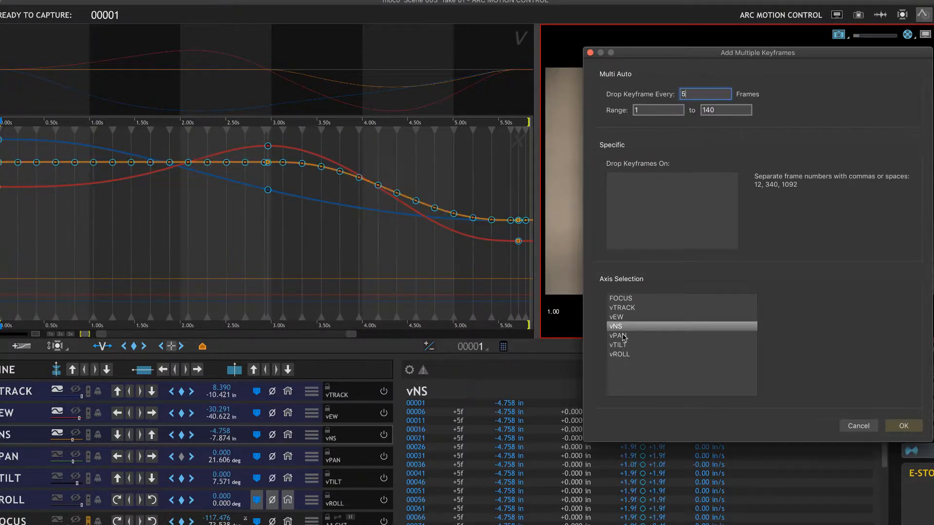